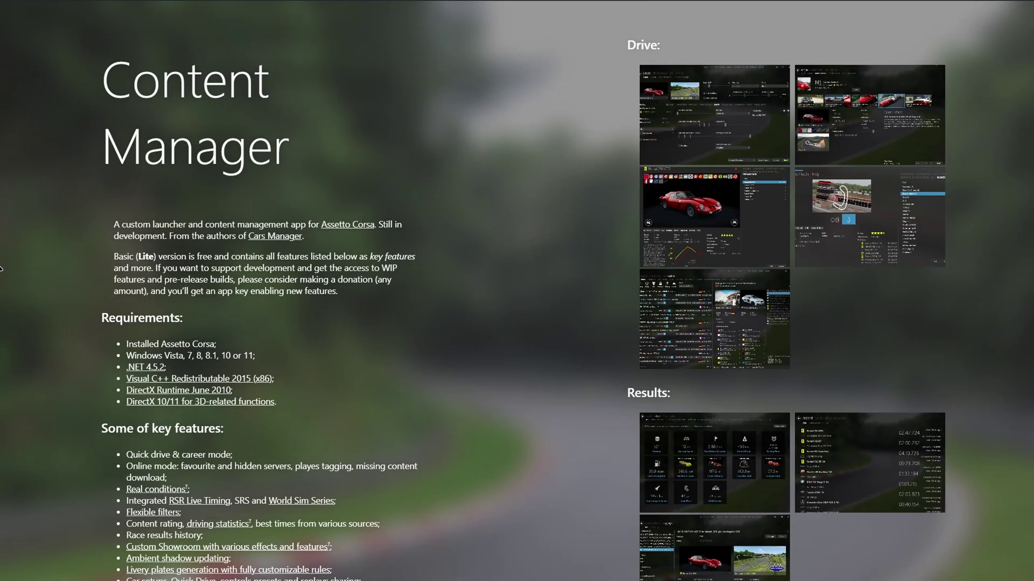
- Scroll the Content Manager web page down to its download links
{"action": "scroll", "coordinate": [1, 268], "scroll_direction": "down", "scroll_amount": 10}
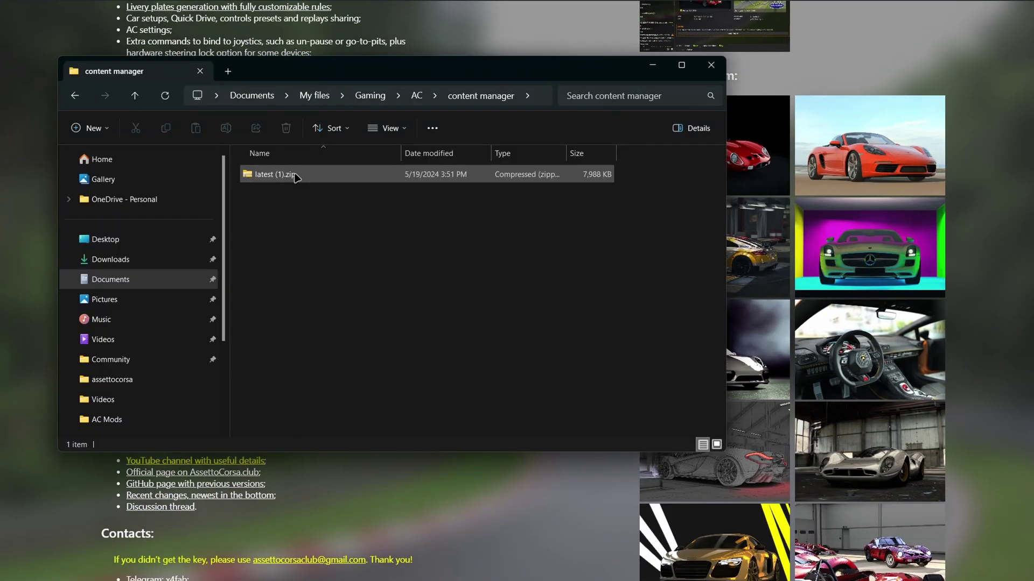
- Extract latest (1).zip into a latest (1) folder and launch Content Manager.exe from it
{"action": "left_click", "coordinate": [296, 175]}
{"action": "right_click", "coordinate": [295, 176]}
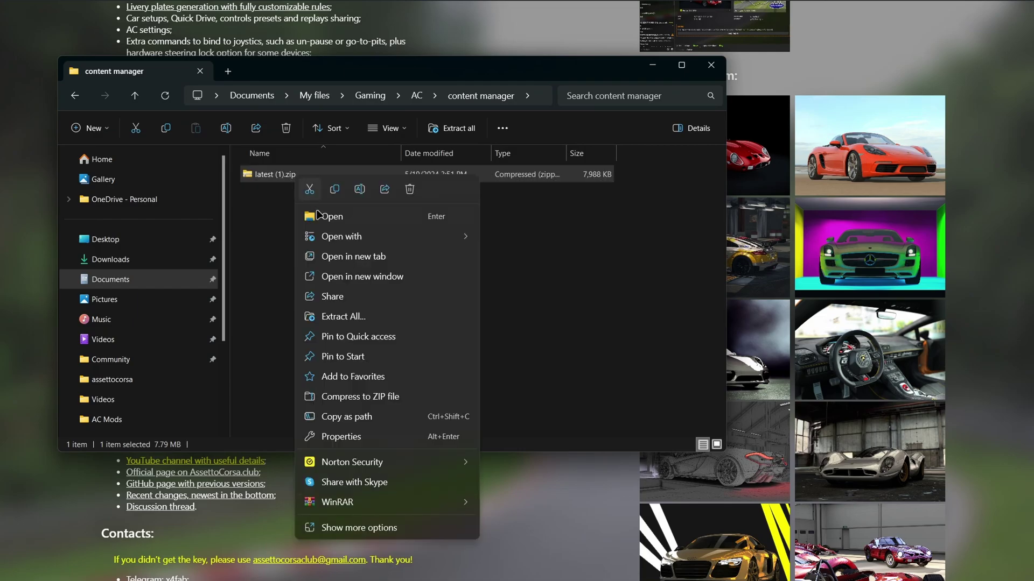
{"action": "left_click", "coordinate": [347, 316]}
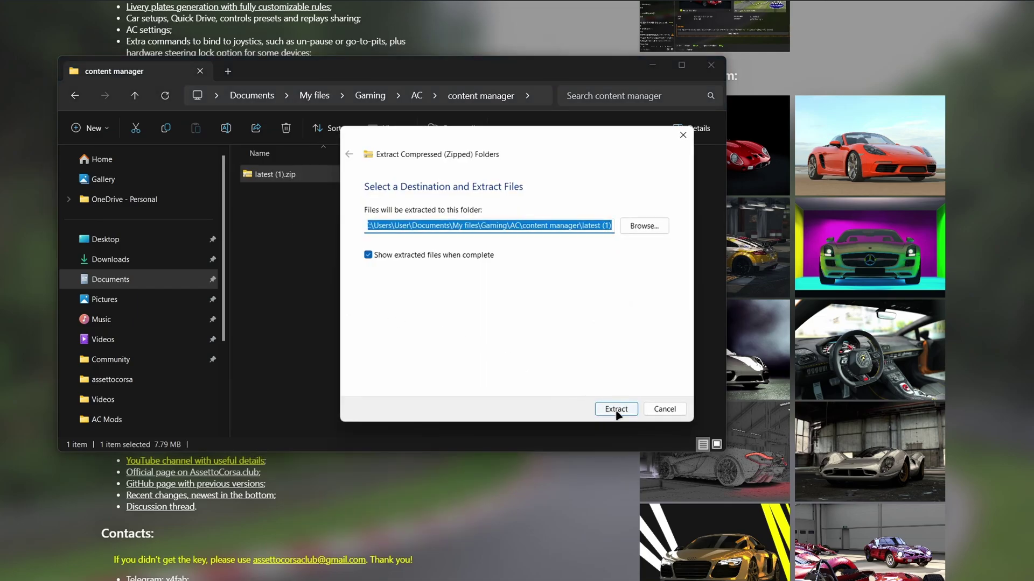
{"action": "left_click", "coordinate": [616, 410]}
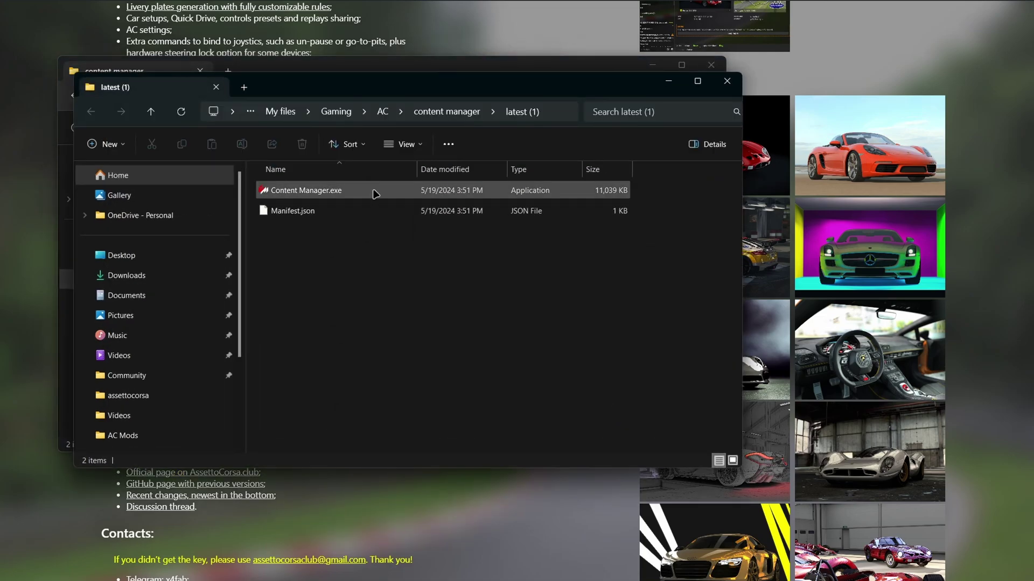
{"action": "double_click", "coordinate": [372, 192]}
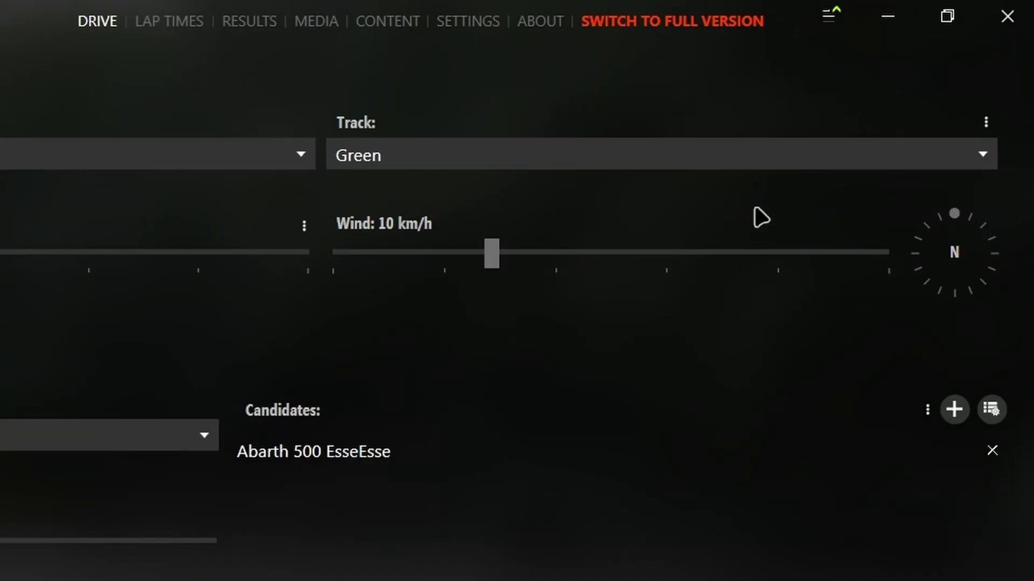
- From the Drive page, bring up the menu listing updates, downloads and settings
{"action": "left_click", "coordinate": [826, 19]}
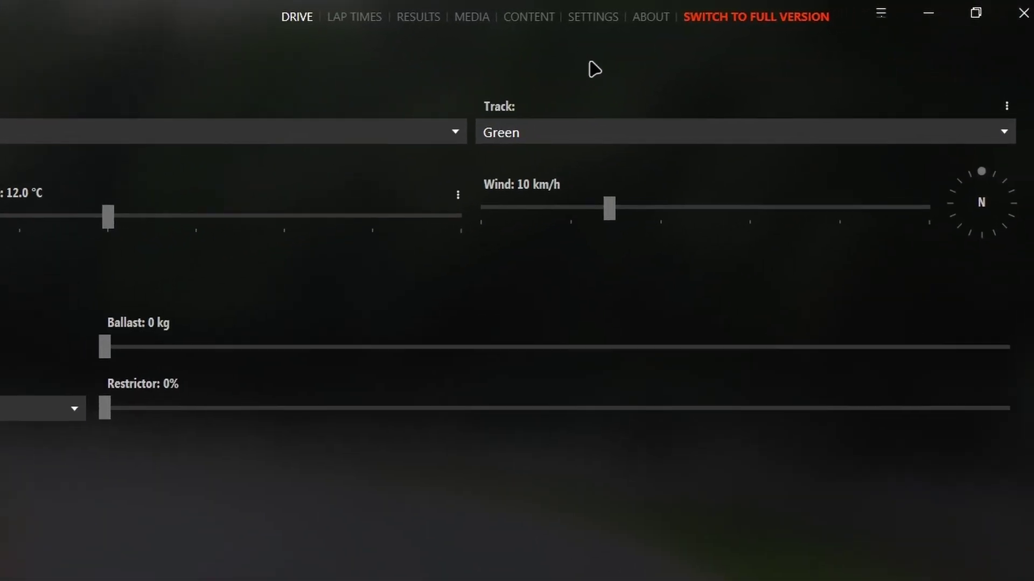
- In Settings' Custom Shaders Patch section, install the patch and select version 0.2.3
{"action": "left_click", "coordinate": [592, 18]}
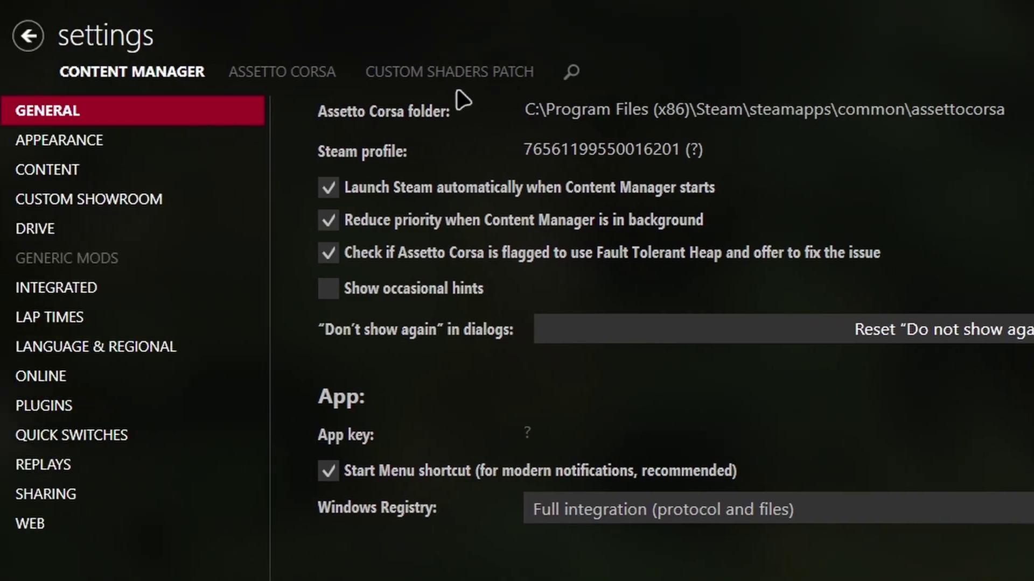
{"action": "left_click", "coordinate": [450, 76]}
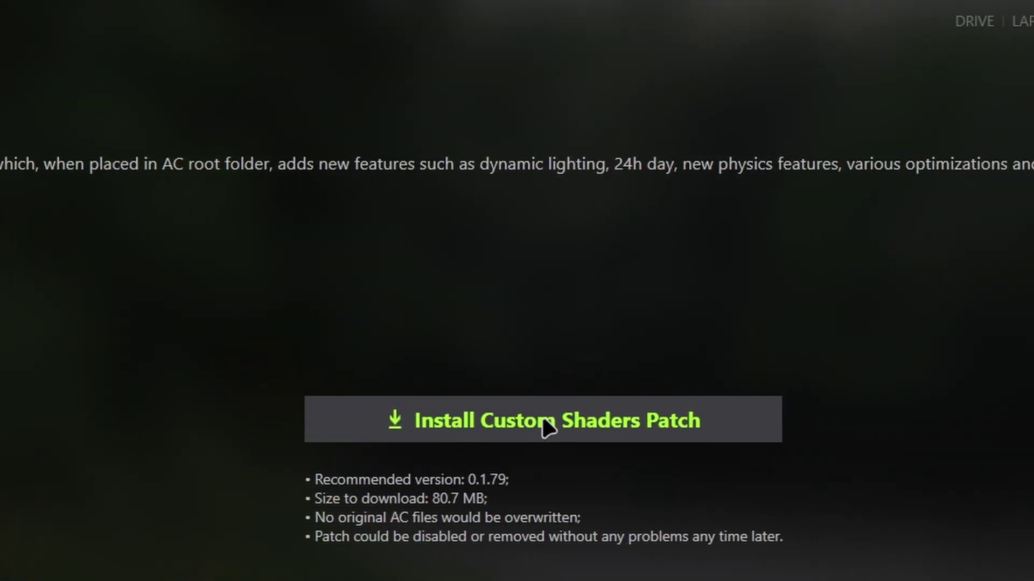
{"action": "left_click", "coordinate": [699, 425]}
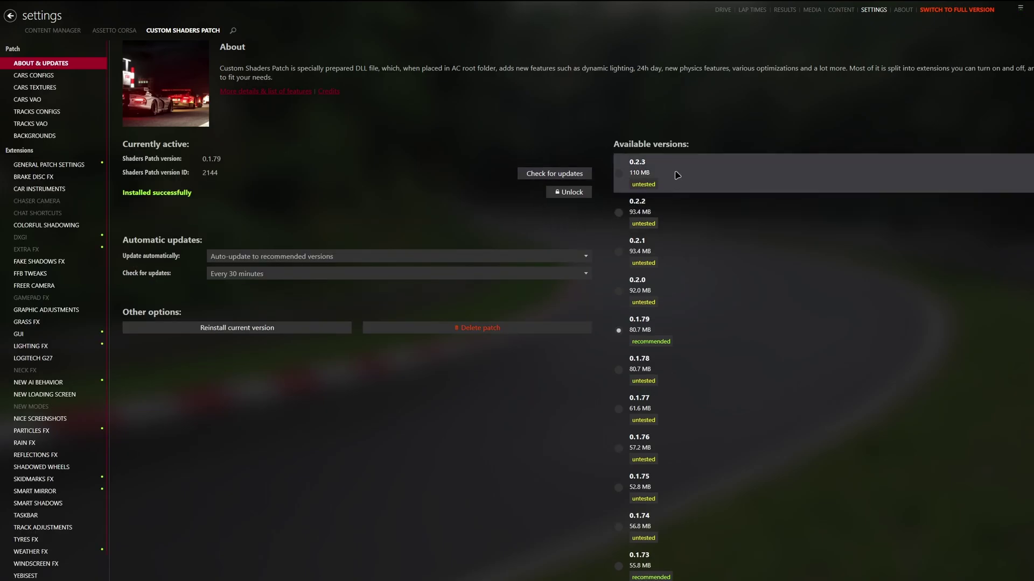
{"action": "mouse_move", "coordinate": [663, 173]}
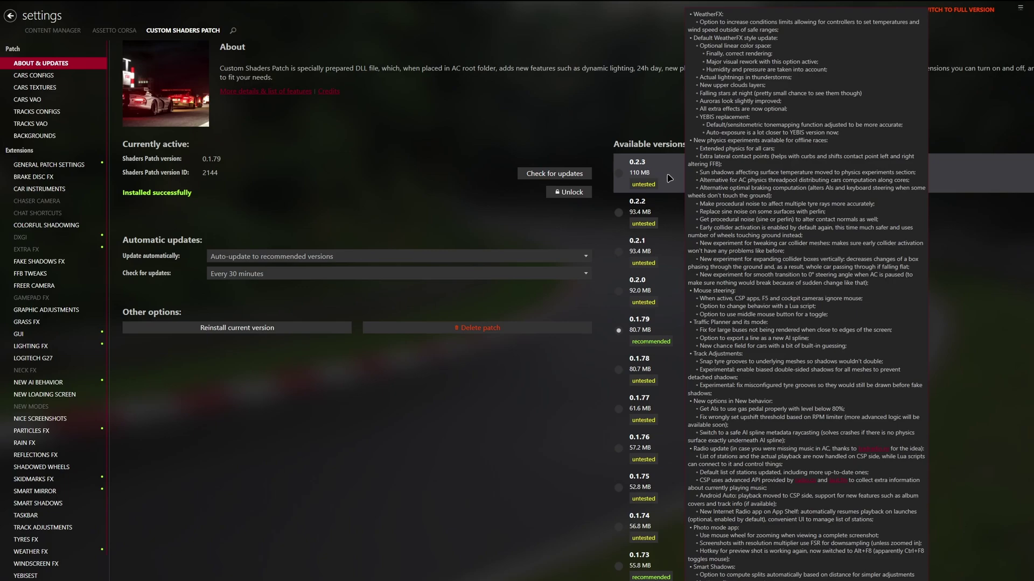
{"action": "left_click", "coordinate": [619, 174]}
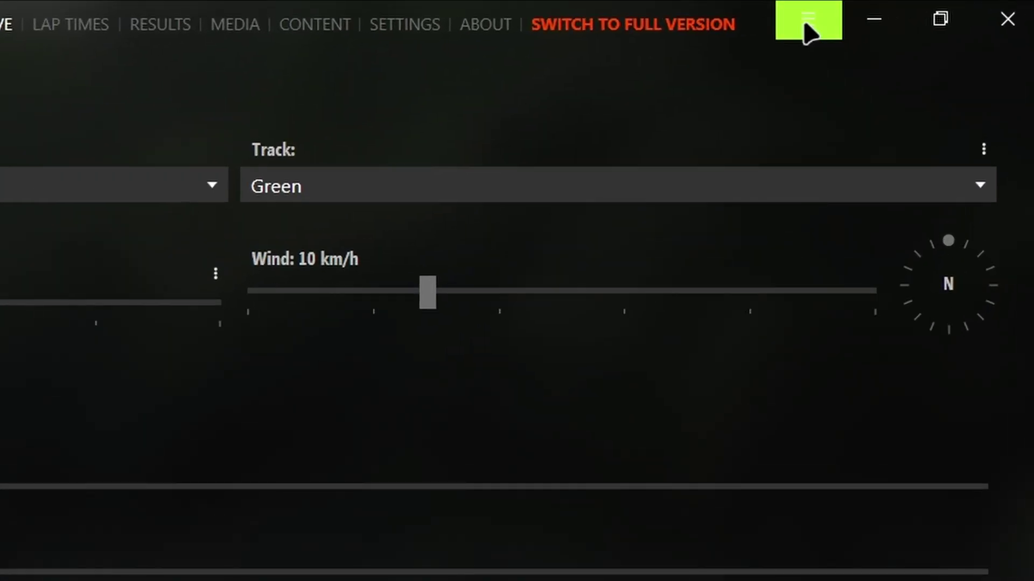
- Install the pending lights-patch 0.2.3-preview1 download over the existing files
{"action": "left_click", "coordinate": [951, 8]}
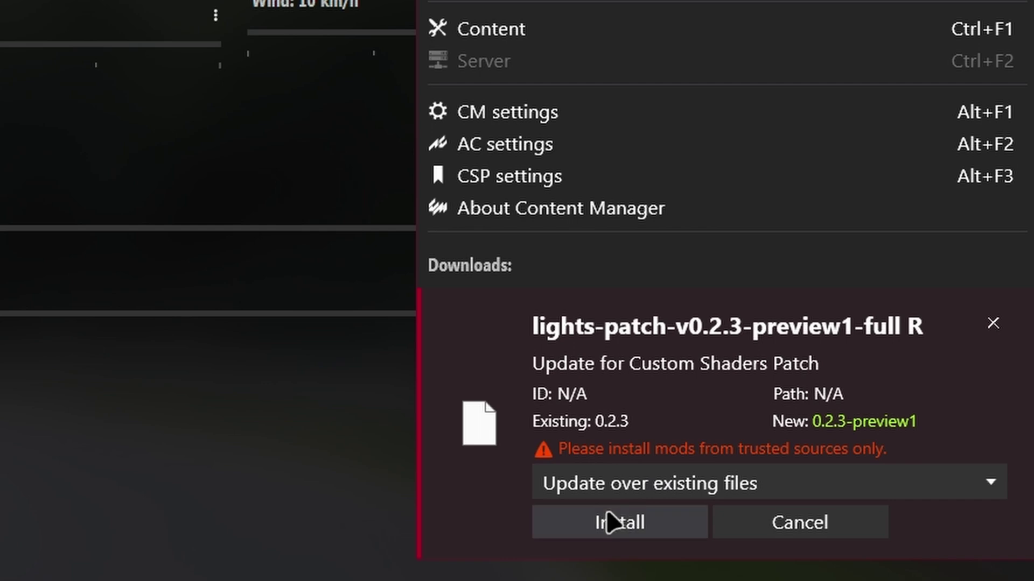
{"action": "left_click", "coordinate": [634, 525]}
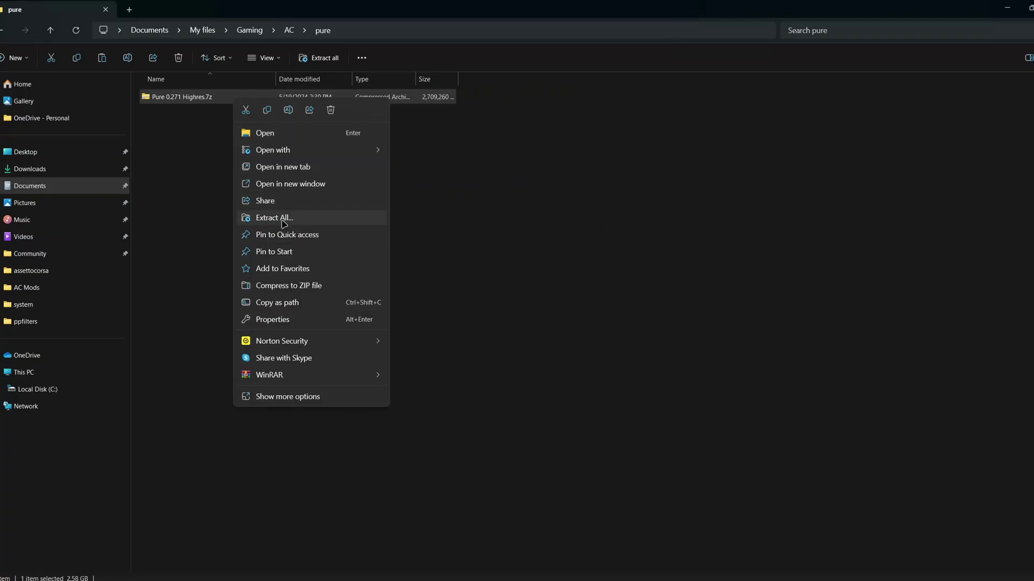
- Extract Pure 0.271 Highres.7z into its suggested folder
{"action": "left_click", "coordinate": [301, 219]}
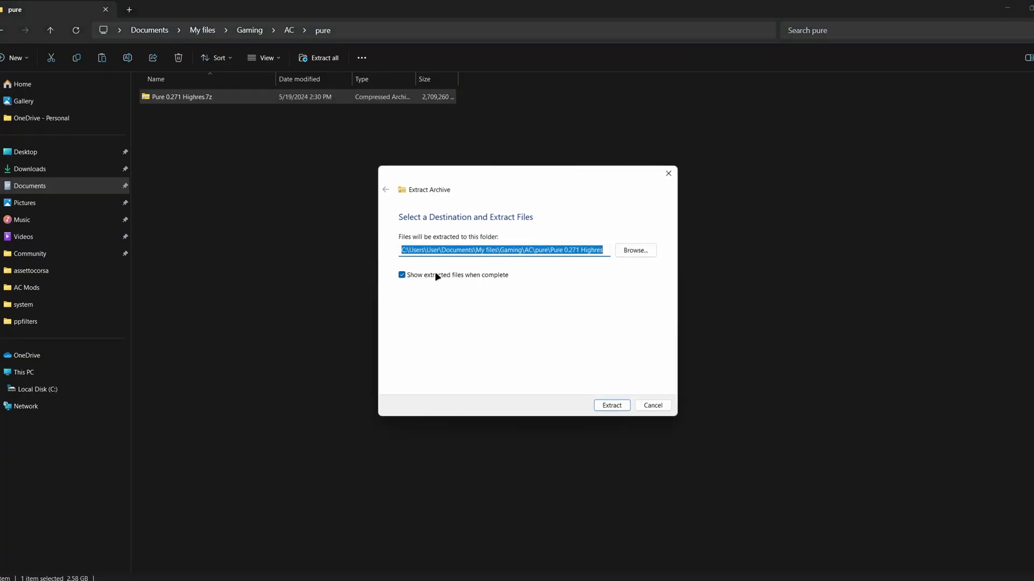
{"action": "left_click", "coordinate": [611, 404]}
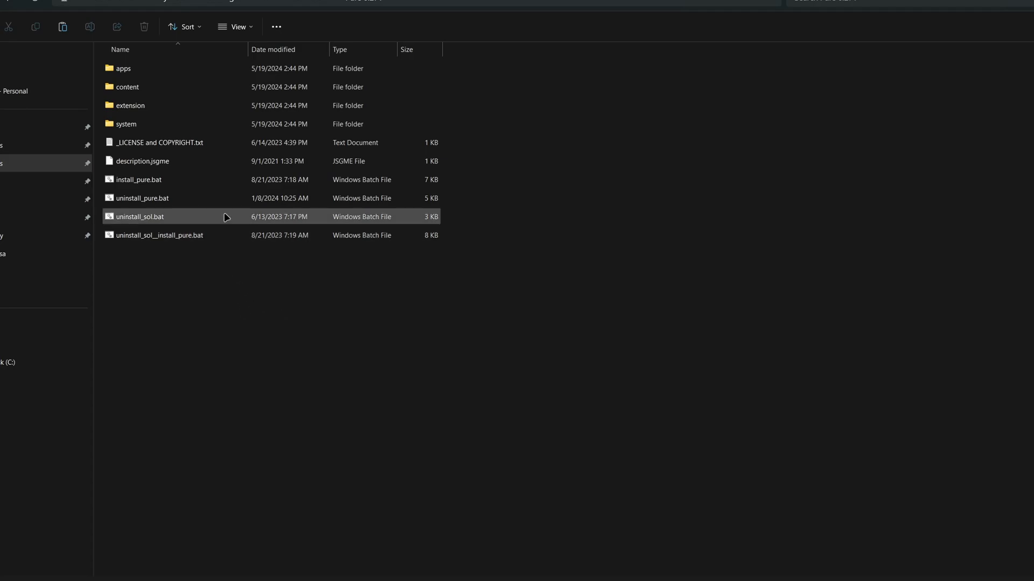
- Run install_pure.bat, allowing it past the Windows protection warning
{"action": "double_click", "coordinate": [180, 180]}
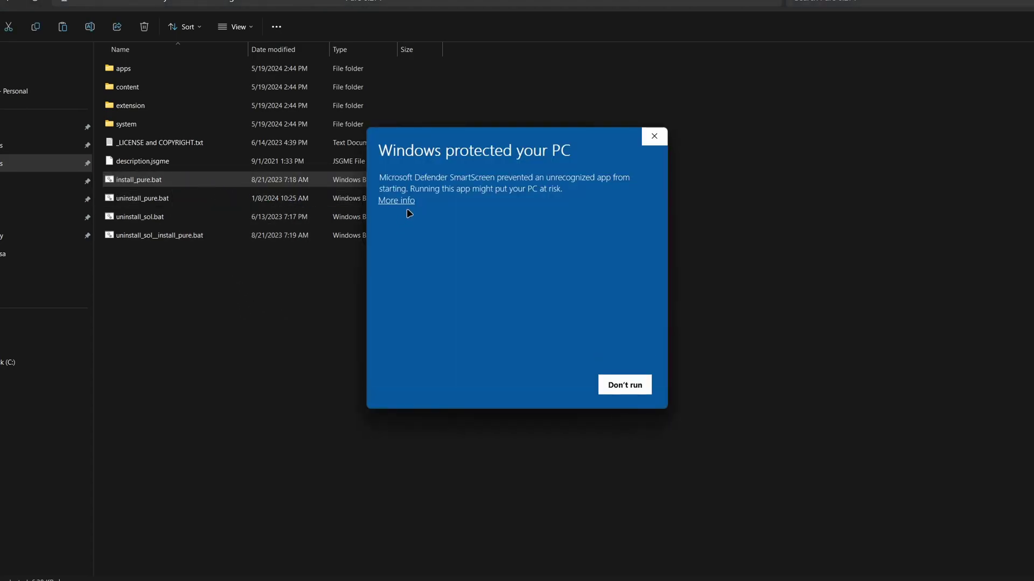
{"action": "left_click", "coordinate": [397, 200]}
{"action": "left_click", "coordinate": [555, 386]}
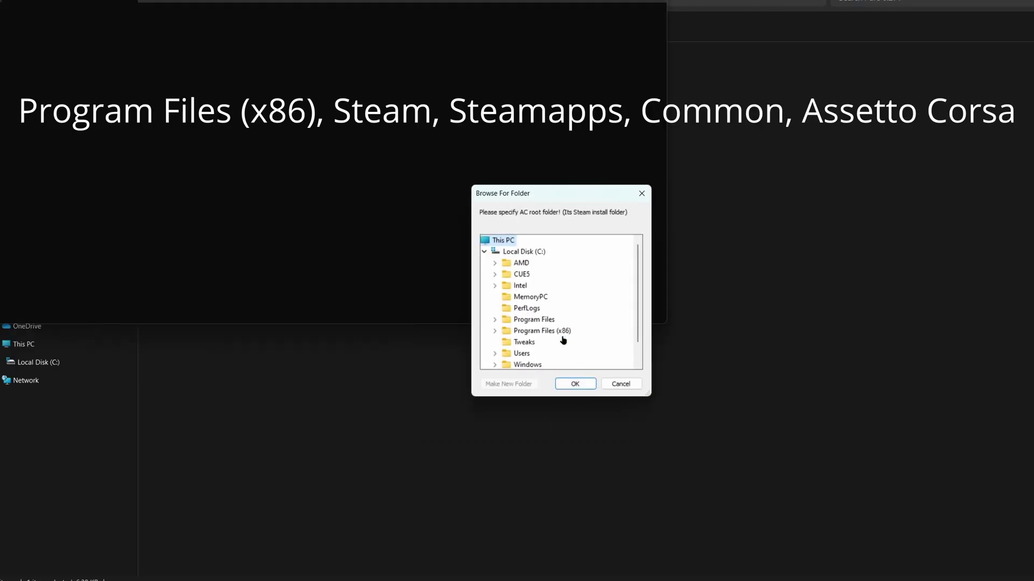
- Point the Pure installer at Program Files (x86)\Steam\steamapps\common\assettocorsa and finish installing
{"action": "double_click", "coordinate": [534, 330]}
{"action": "scroll", "coordinate": [534, 326], "scroll_direction": "down", "scroll_amount": 4}
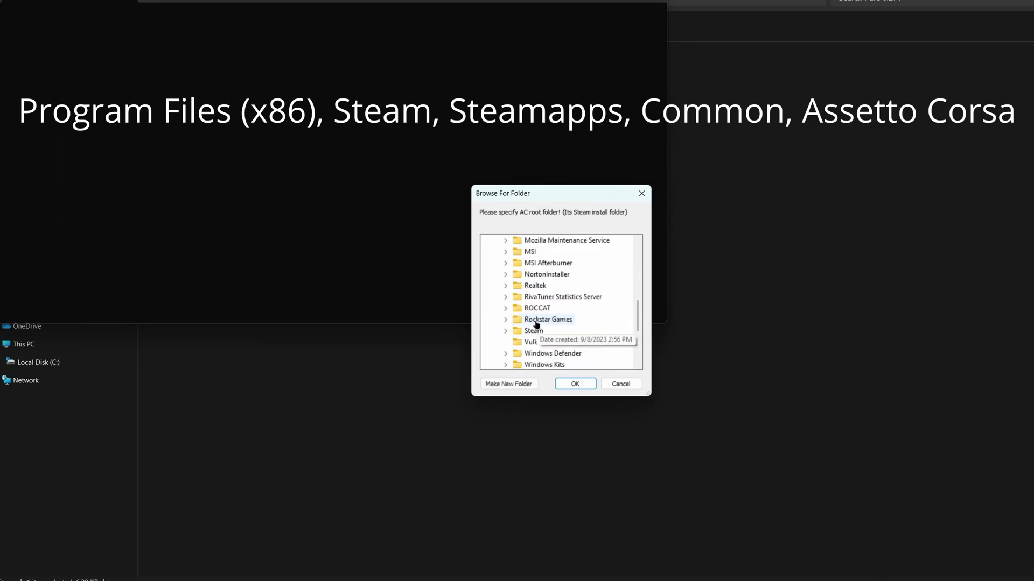
{"action": "double_click", "coordinate": [535, 331]}
{"action": "scroll", "coordinate": [550, 332], "scroll_direction": "down", "scroll_amount": 1}
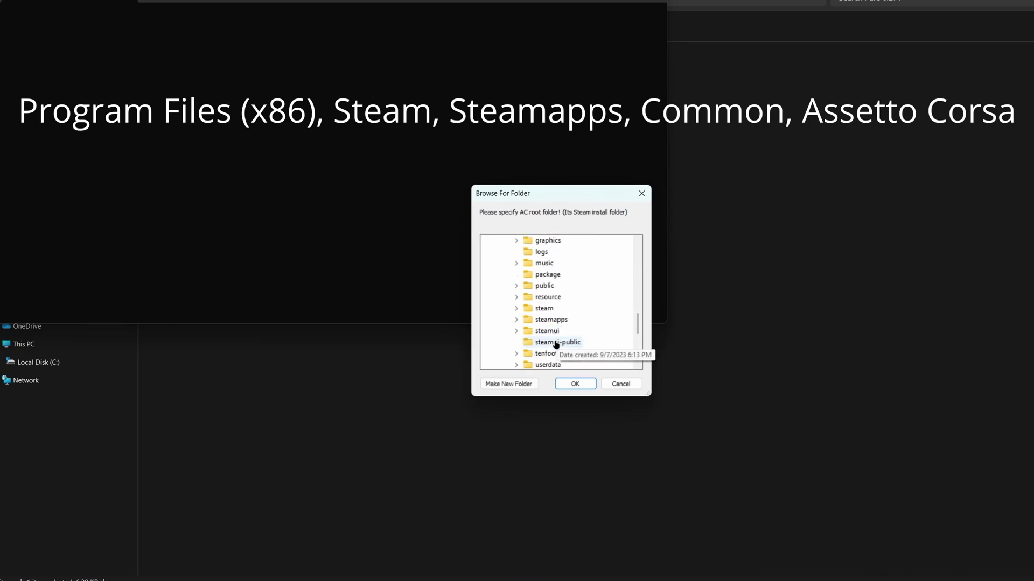
{"action": "double_click", "coordinate": [552, 319]}
{"action": "double_click", "coordinate": [563, 310]}
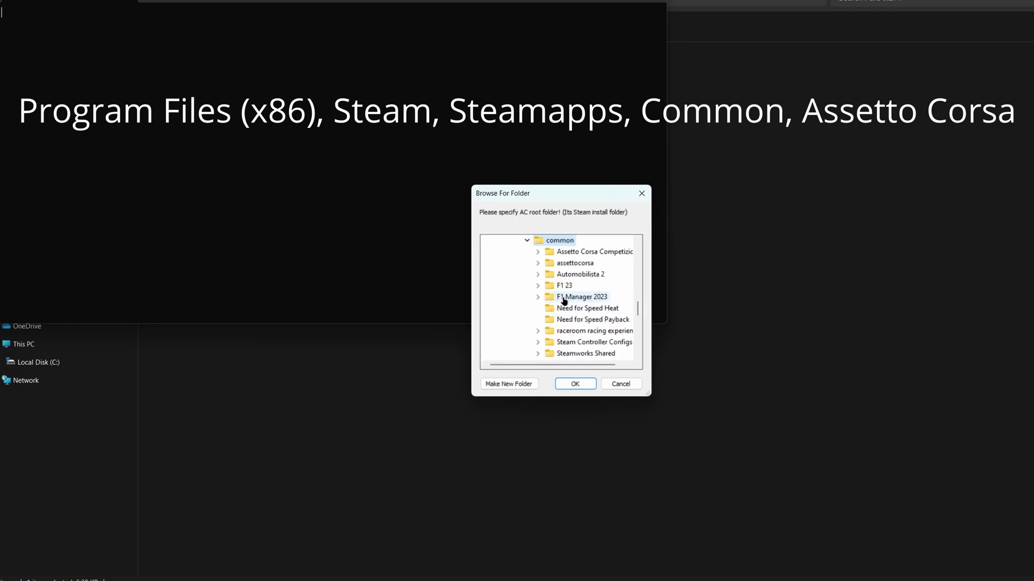
{"action": "double_click", "coordinate": [572, 266]}
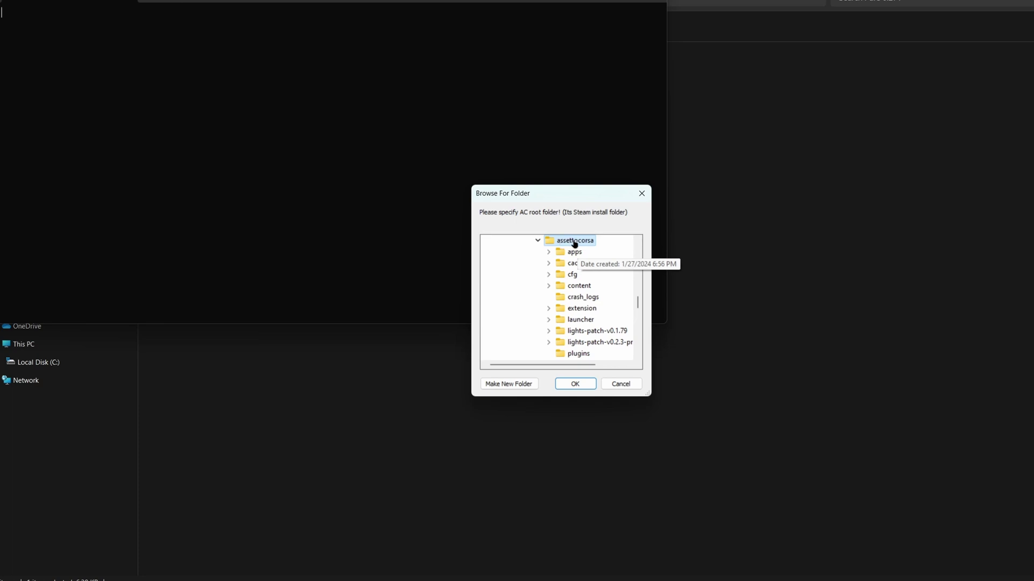
{"action": "left_click", "coordinate": [575, 384]}
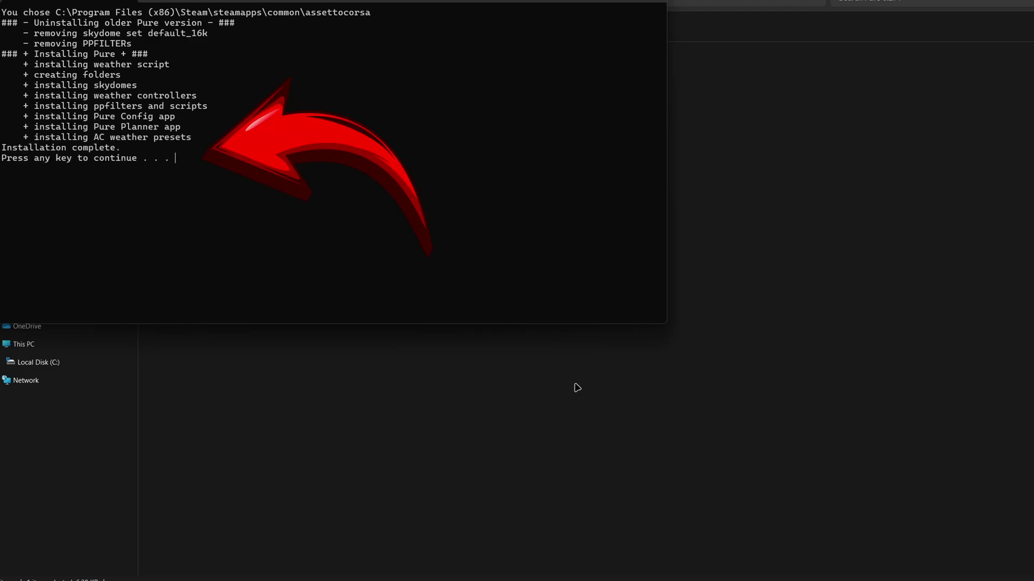
{"action": "key", "text": "Return"}
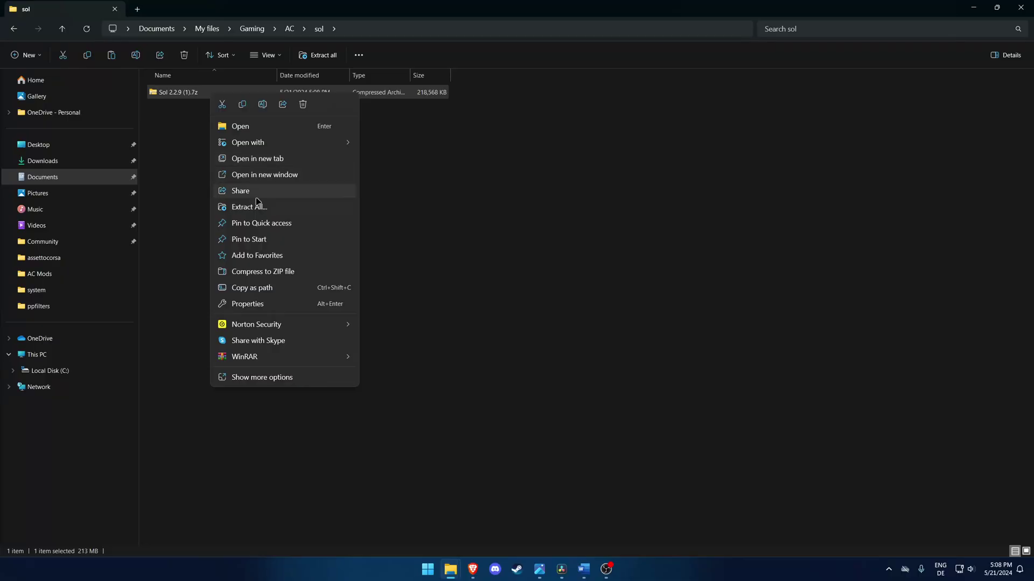
- Extract the Sol 2.2.9 archive and move its five items into assettocorsa, replacing same-named files
{"action": "left_click", "coordinate": [261, 189]}
{"action": "left_click", "coordinate": [597, 386]}
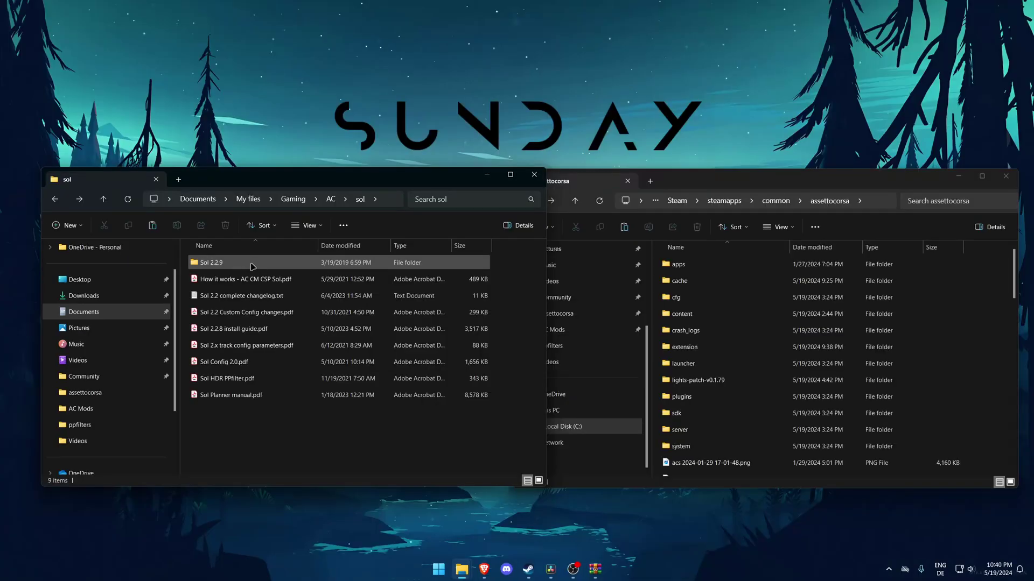
{"action": "double_click", "coordinate": [252, 264]}
{"action": "left_click_drag", "start_coordinate": [512, 333], "coordinate": [987, 302]}
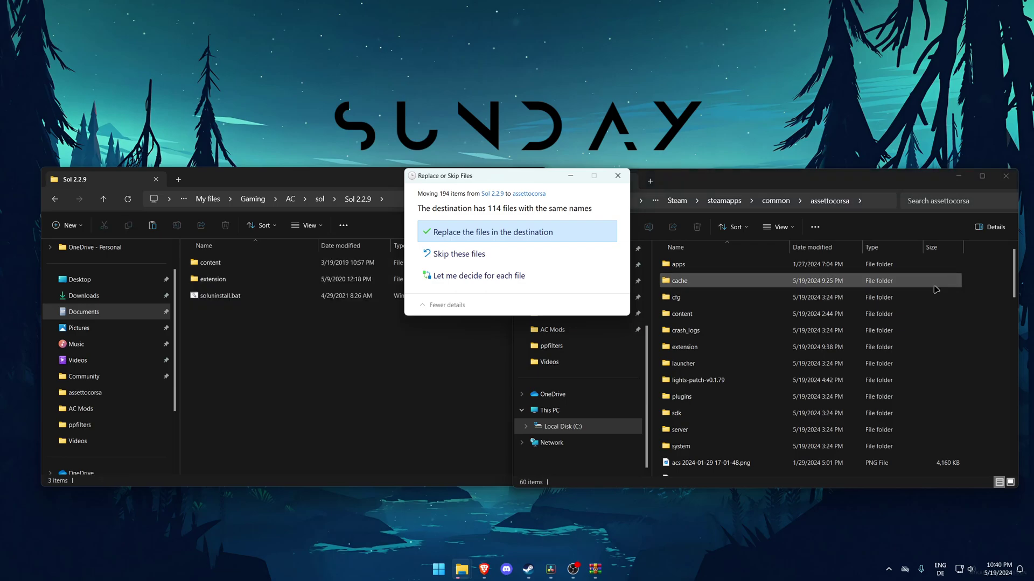
{"action": "left_click", "coordinate": [536, 239]}
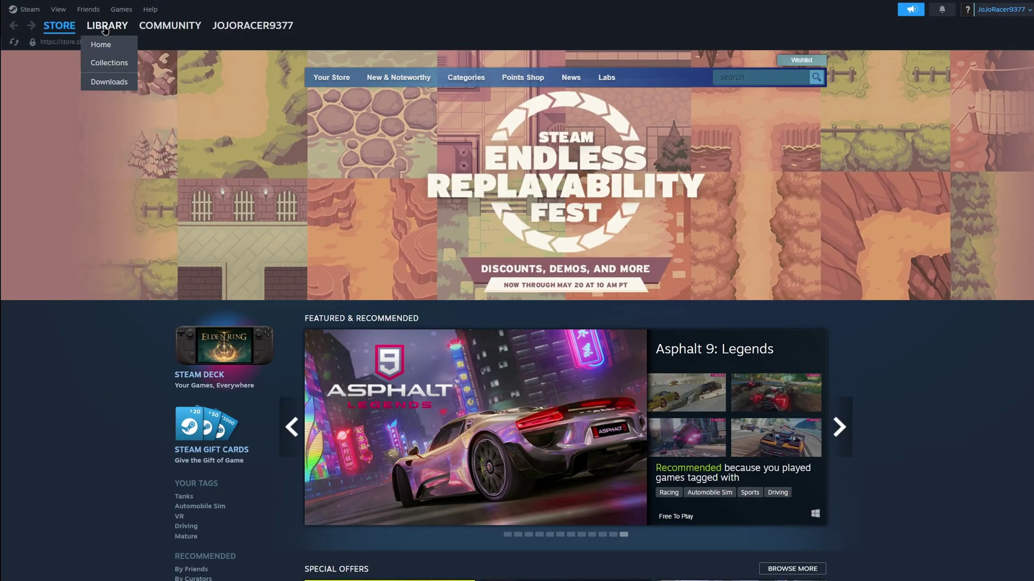
- Open Assetto Corsa's local files from the Steam library and start extracting the C13 AEGIS zip
{"action": "left_click", "coordinate": [105, 32]}
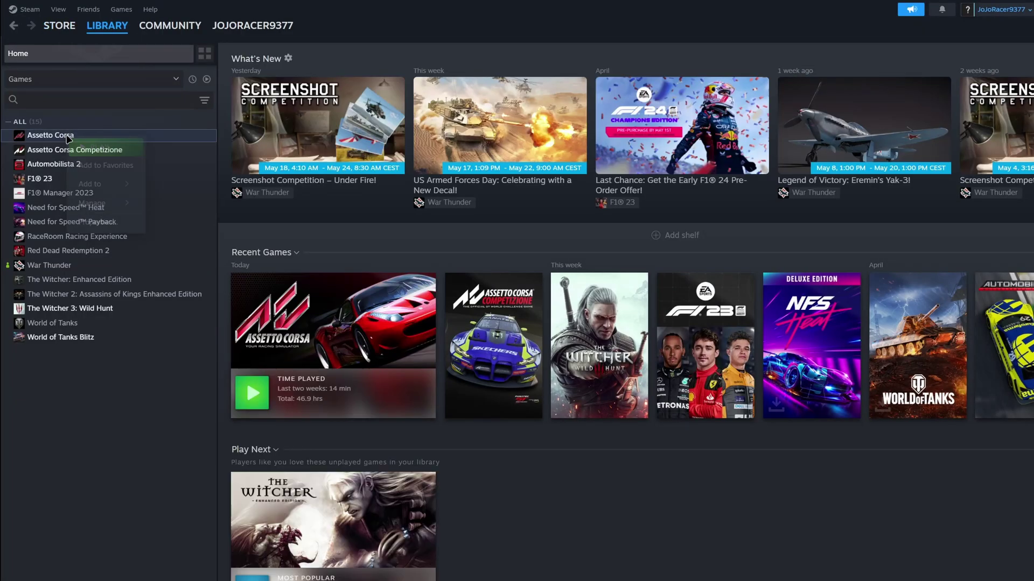
{"action": "mouse_move", "coordinate": [108, 203]}
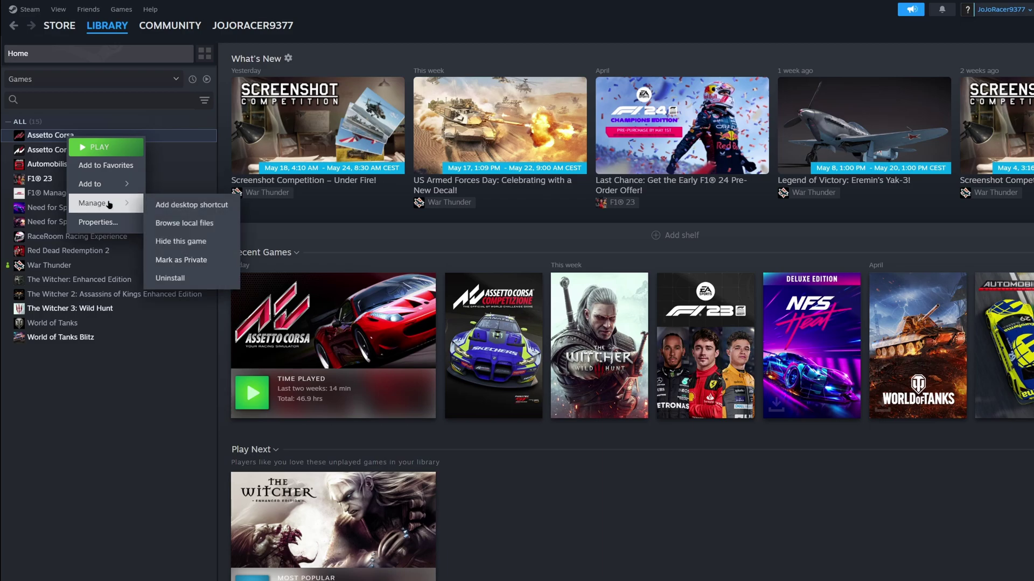
{"action": "left_click", "coordinate": [161, 223]}
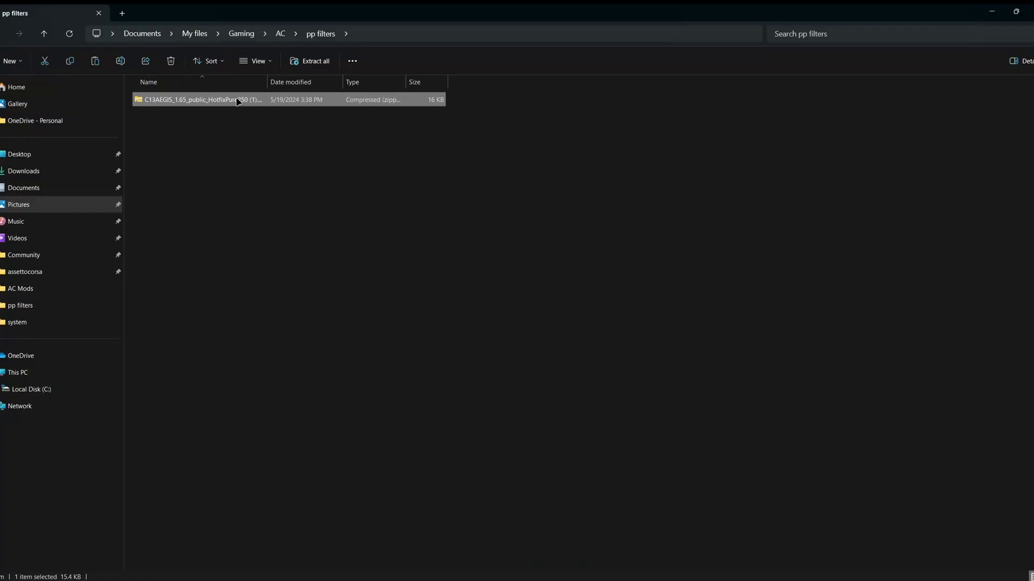
{"action": "right_click", "coordinate": [238, 101]}
{"action": "left_click", "coordinate": [267, 218]}
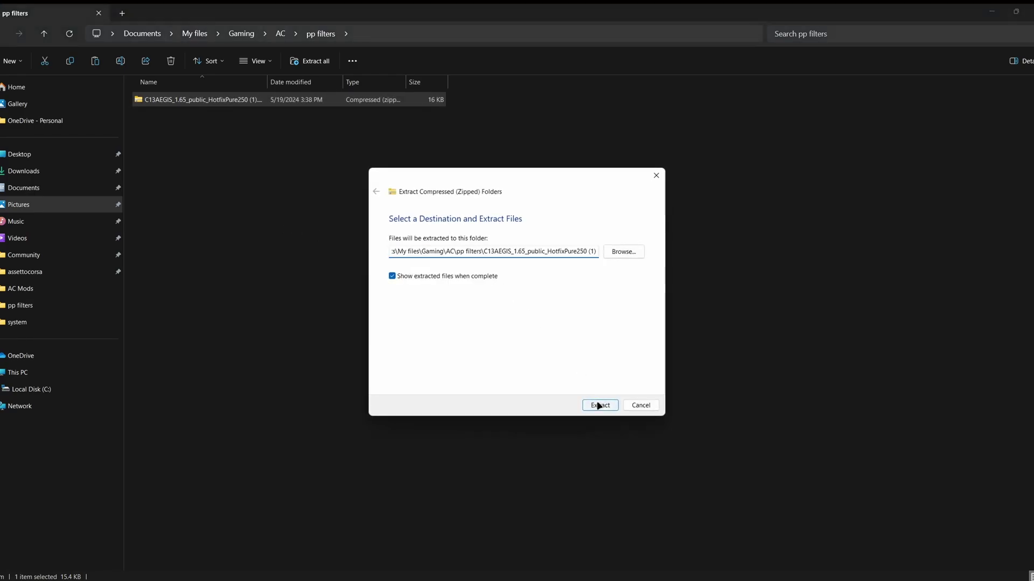
- Extract the C13 AEGIS archive and select C13AEGIS.ini in its system\cfg\ppfilters folder
{"action": "left_click", "coordinate": [597, 404]}
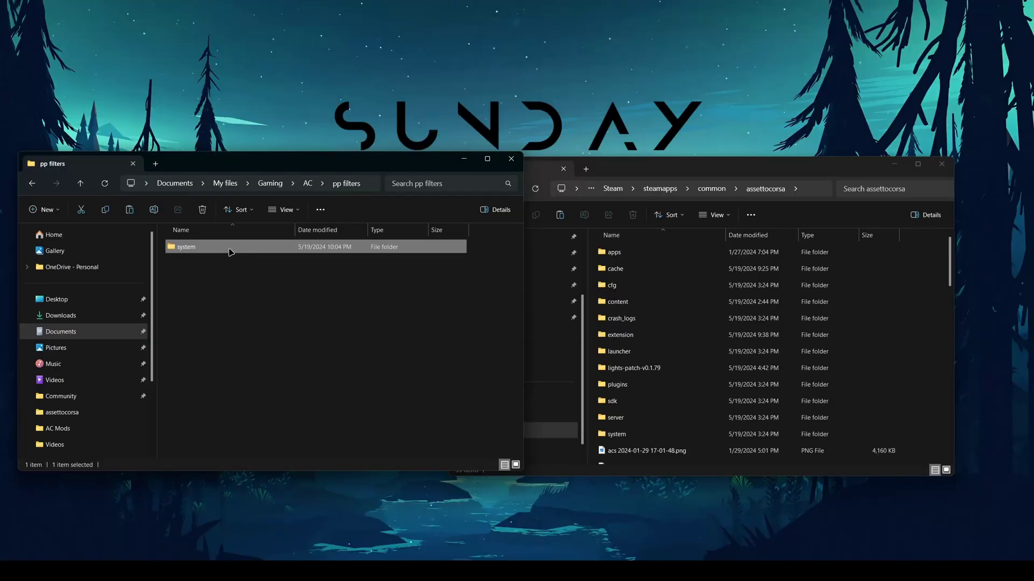
{"action": "double_click", "coordinate": [230, 248]}
{"action": "double_click", "coordinate": [235, 248]}
{"action": "double_click", "coordinate": [240, 252]}
{"action": "left_click", "coordinate": [238, 266]}
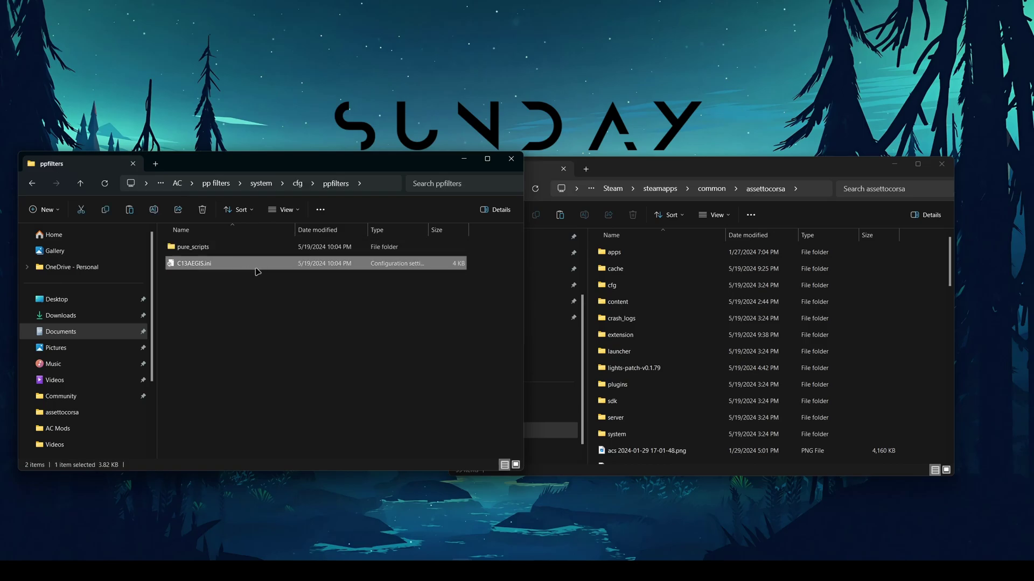
- Move C13AEGIS.ini into the game's assettocorsa\system\cfg\ppfilters folder
{"action": "double_click", "coordinate": [669, 436]}
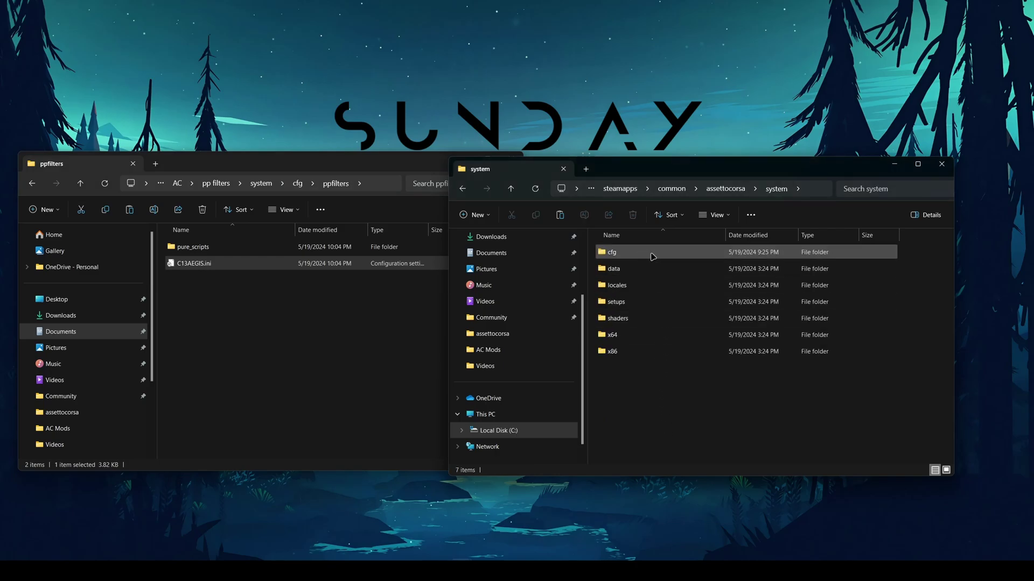
{"action": "double_click", "coordinate": [652, 257]}
{"action": "double_click", "coordinate": [655, 258]}
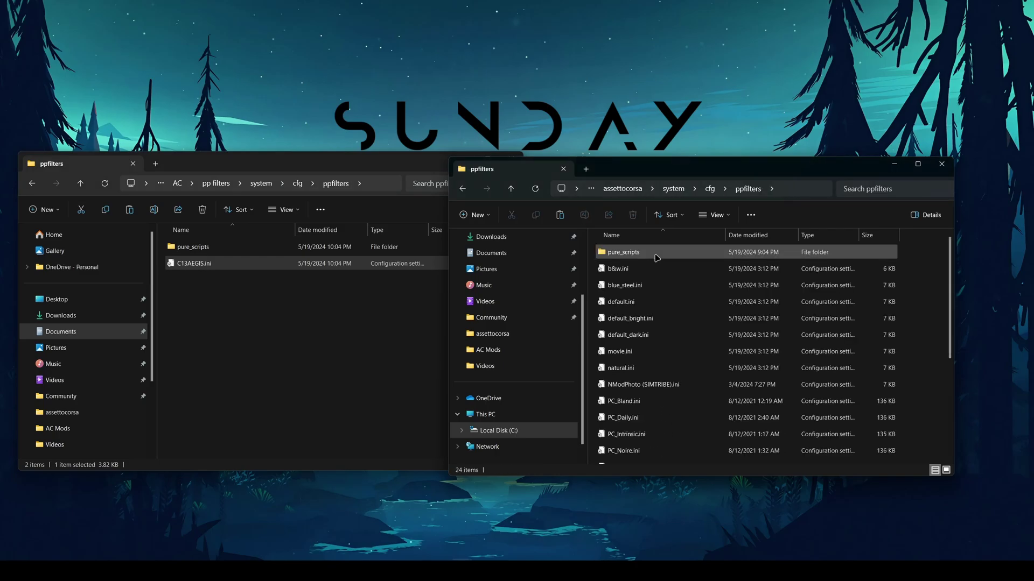
{"action": "left_click", "coordinate": [272, 267]}
{"action": "left_click_drag", "start_coordinate": [249, 266], "coordinate": [928, 319]}
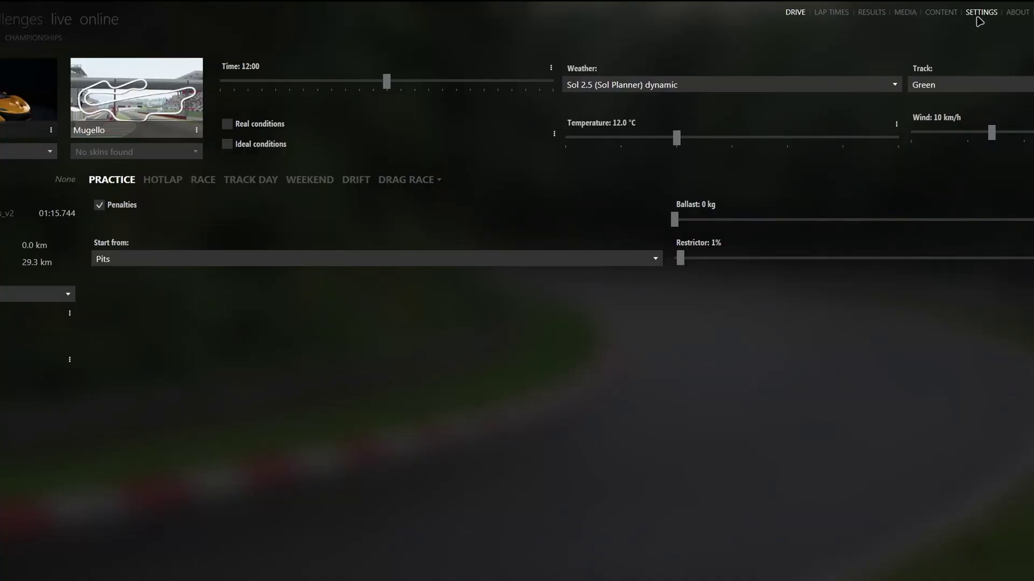
- Set Assetto Corsa's Post-Processing Filter to C13AEGIS in the Video settings
{"action": "left_click", "coordinate": [981, 11]}
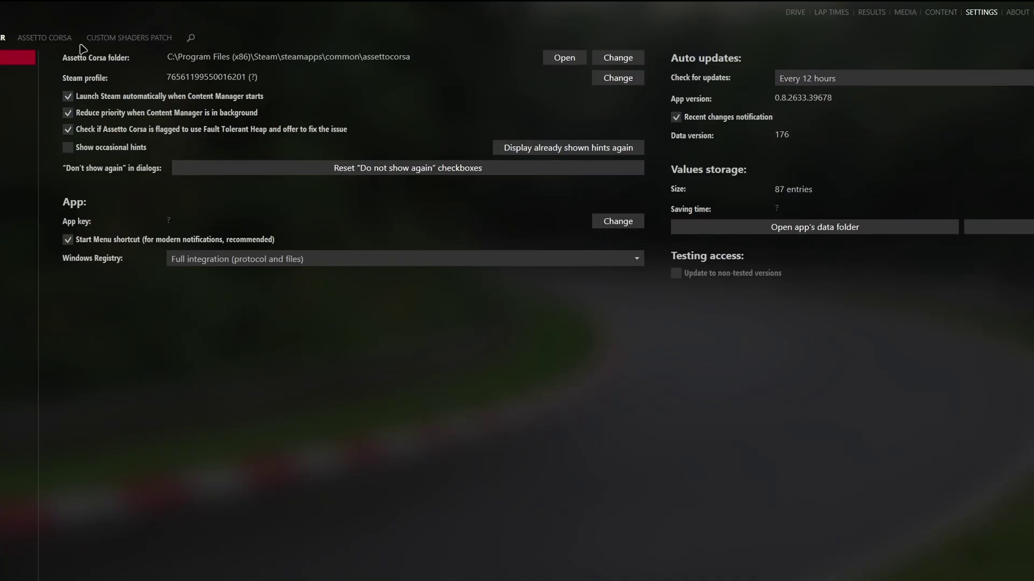
{"action": "left_click", "coordinate": [61, 39]}
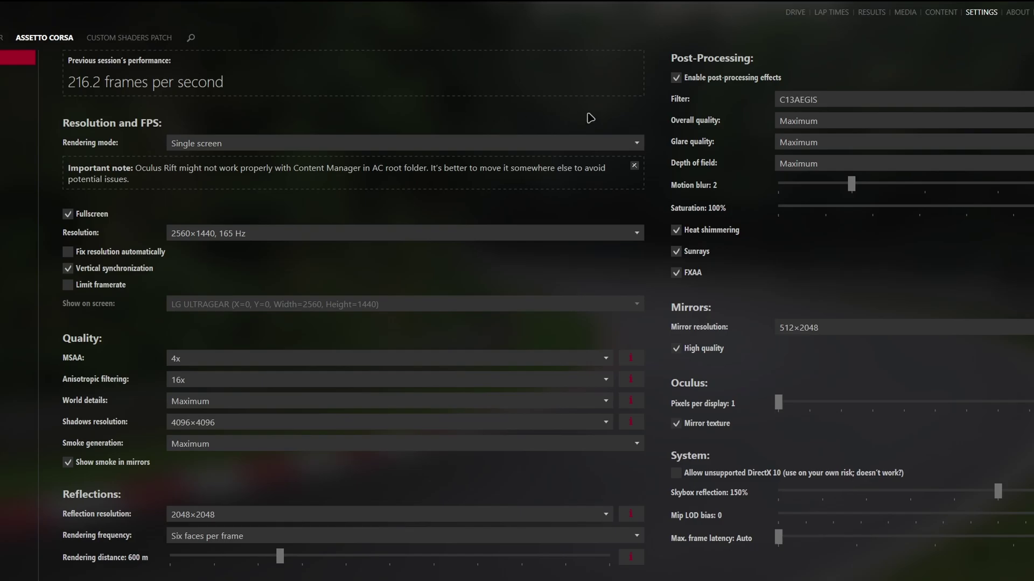
{"action": "left_click", "coordinate": [858, 102]}
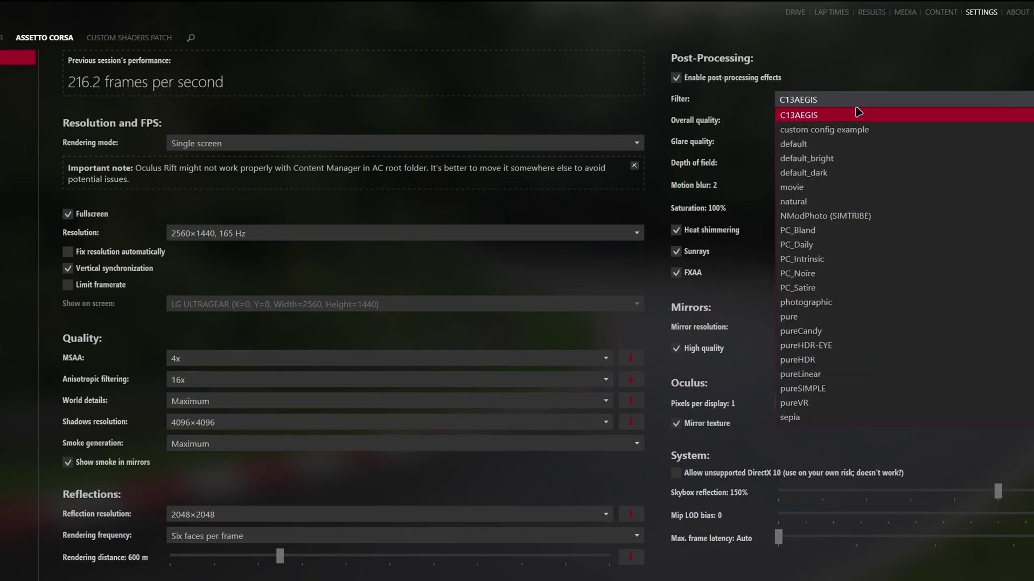
{"action": "left_click", "coordinate": [859, 116]}
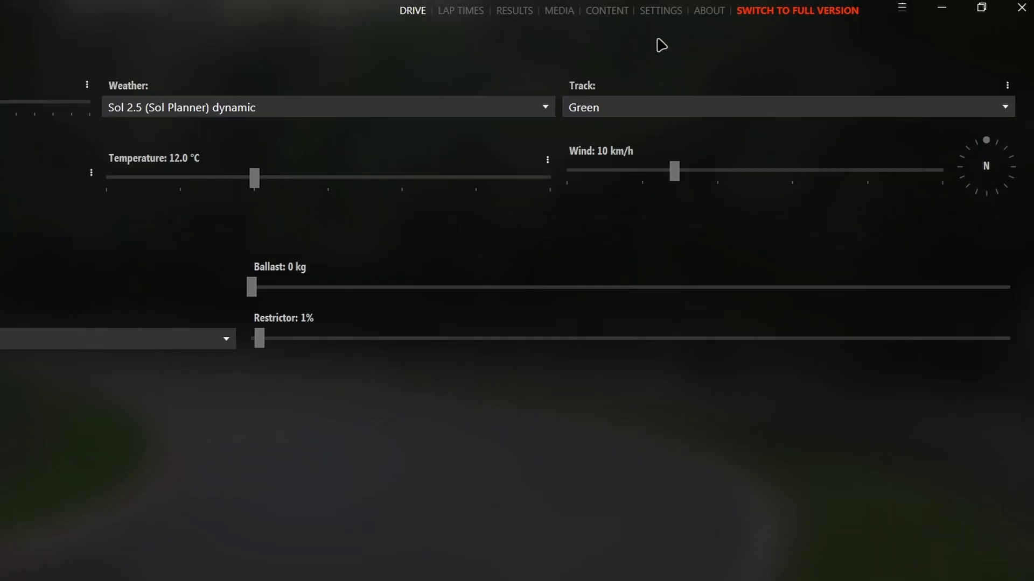
- Keep the Weather FX style on Pure and review the activated Python apps
{"action": "left_click", "coordinate": [988, 8]}
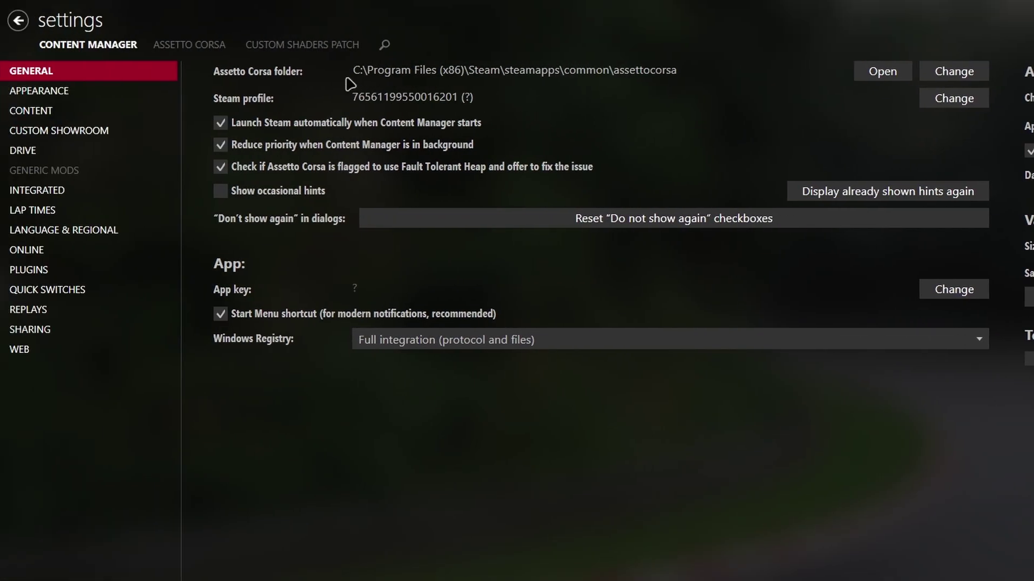
{"action": "left_click", "coordinate": [323, 45]}
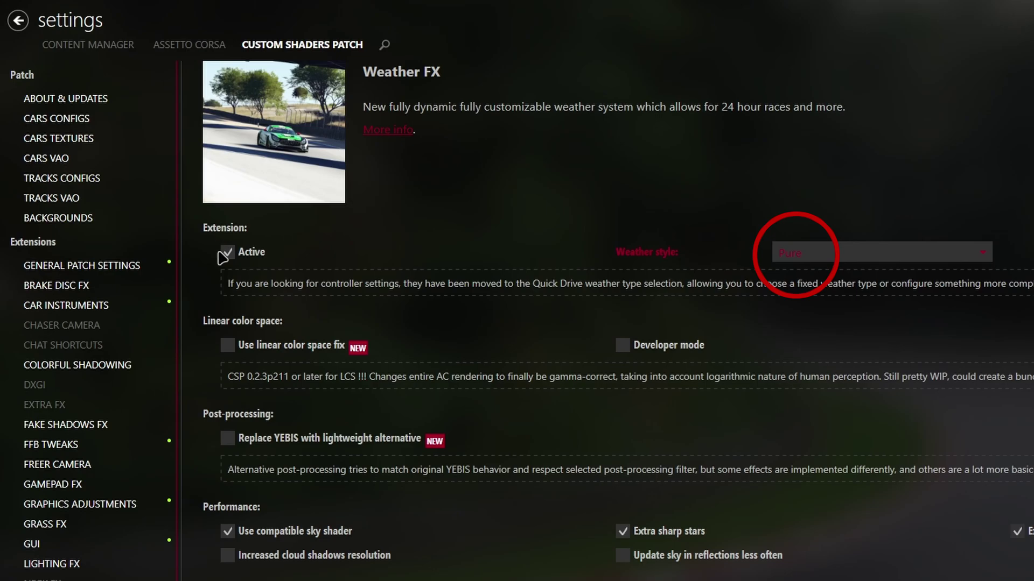
{"action": "left_click", "coordinate": [874, 261]}
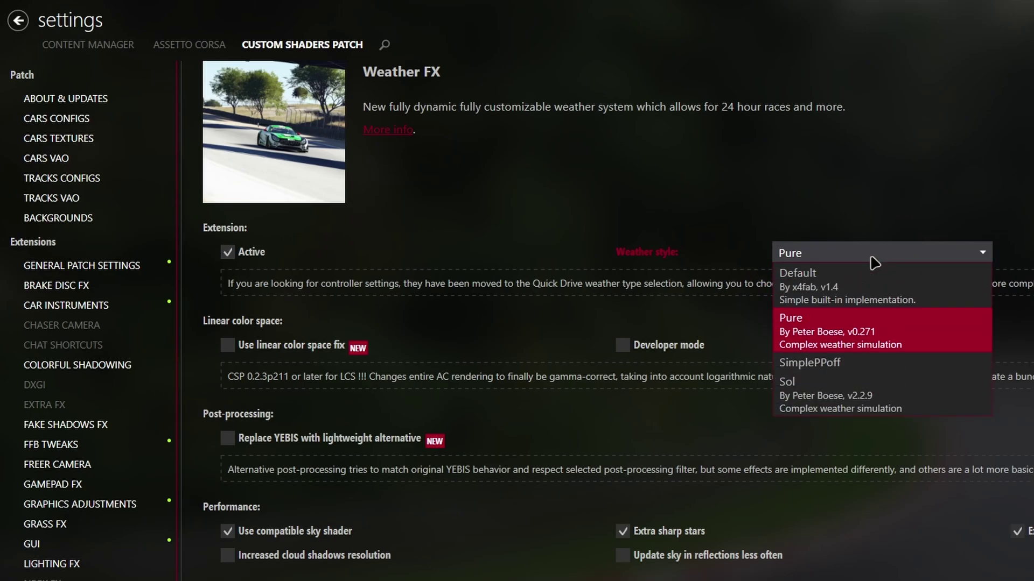
{"action": "left_click", "coordinate": [850, 331]}
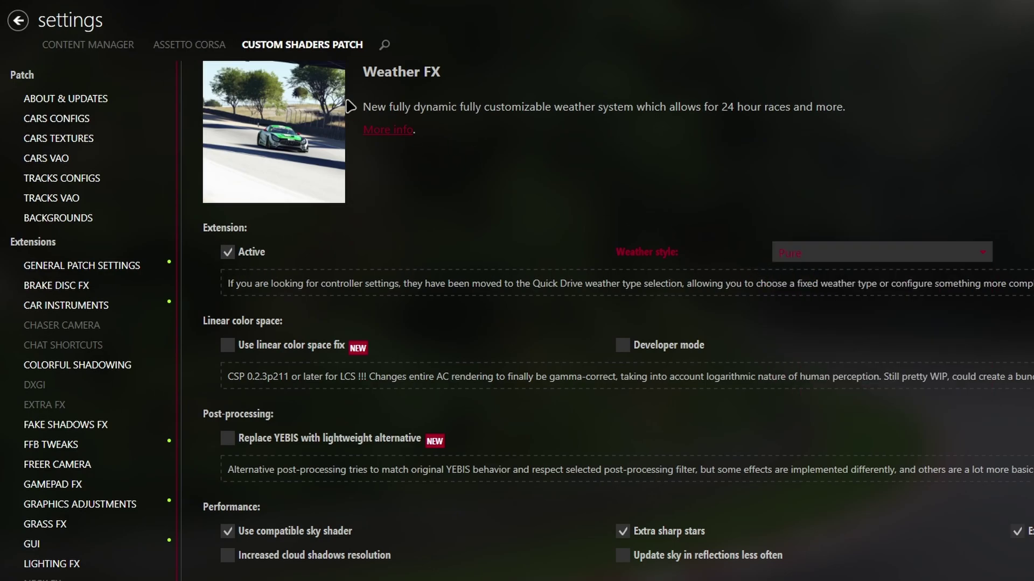
{"action": "left_click", "coordinate": [213, 46]}
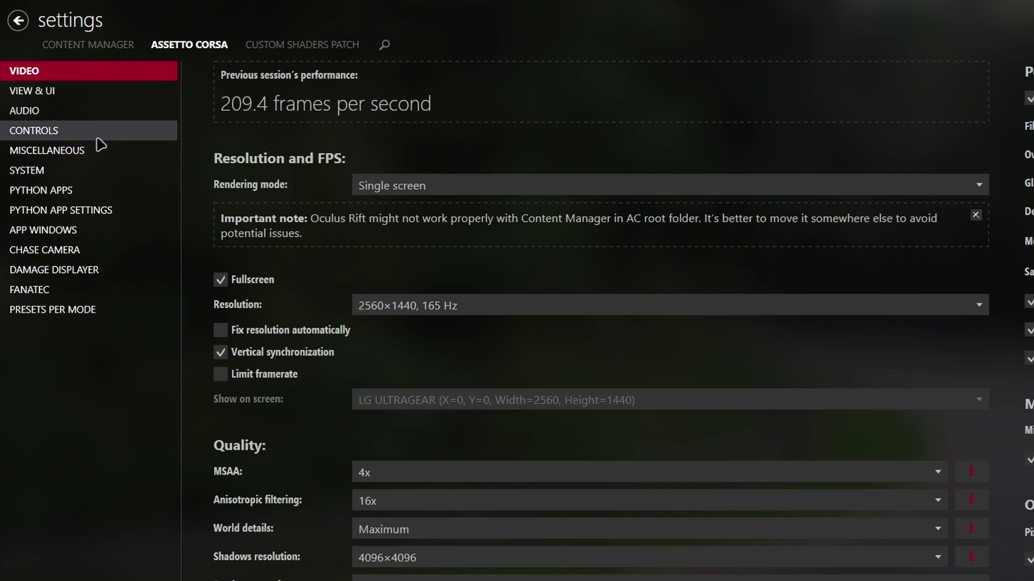
{"action": "left_click", "coordinate": [81, 192]}
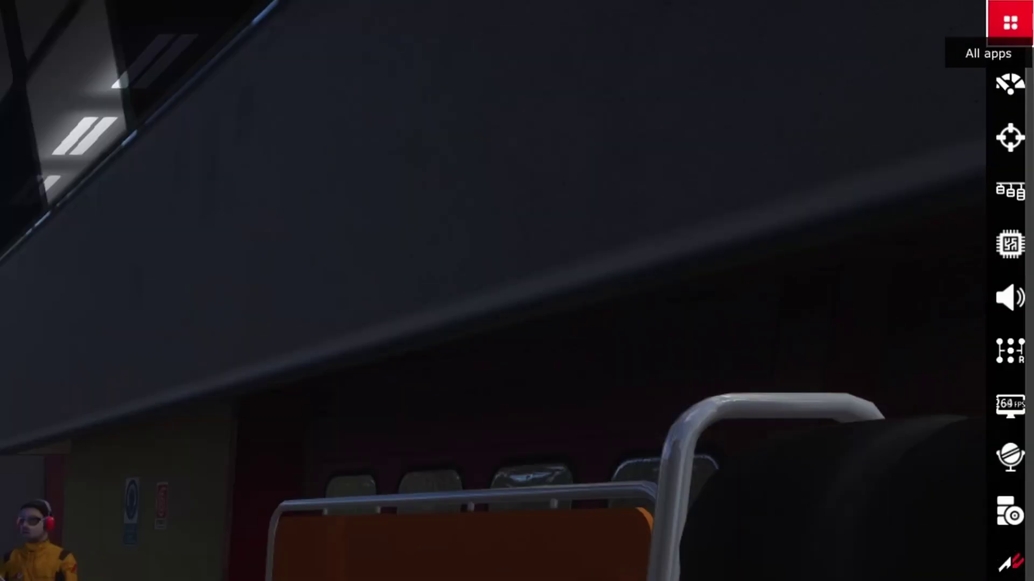
- Open Sol Planner from the in-game sidebar and switch the weather to Scattered, then Overcast Clouds
{"action": "left_click", "coordinate": [1025, 10]}
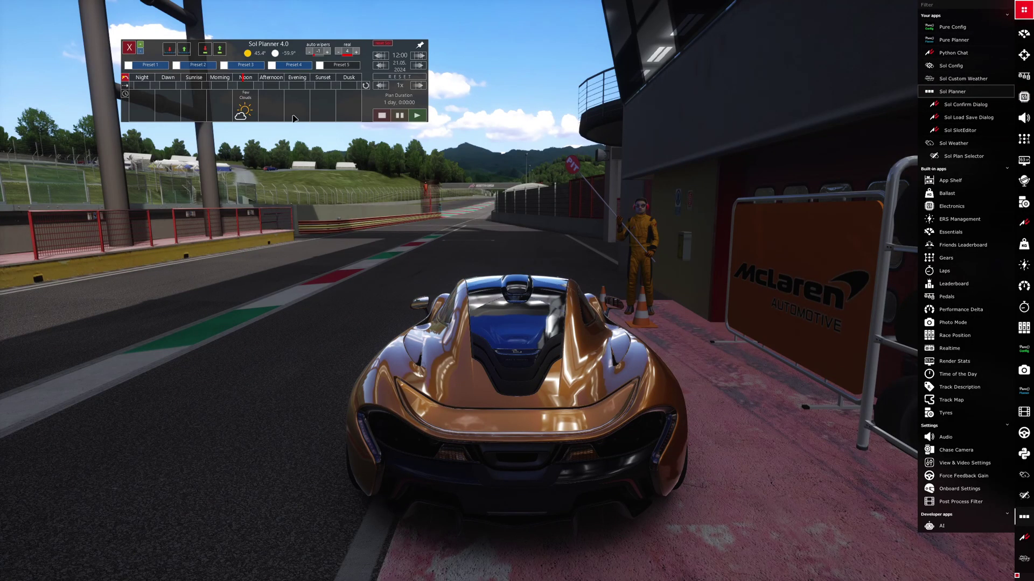
{"action": "left_click", "coordinate": [249, 112]}
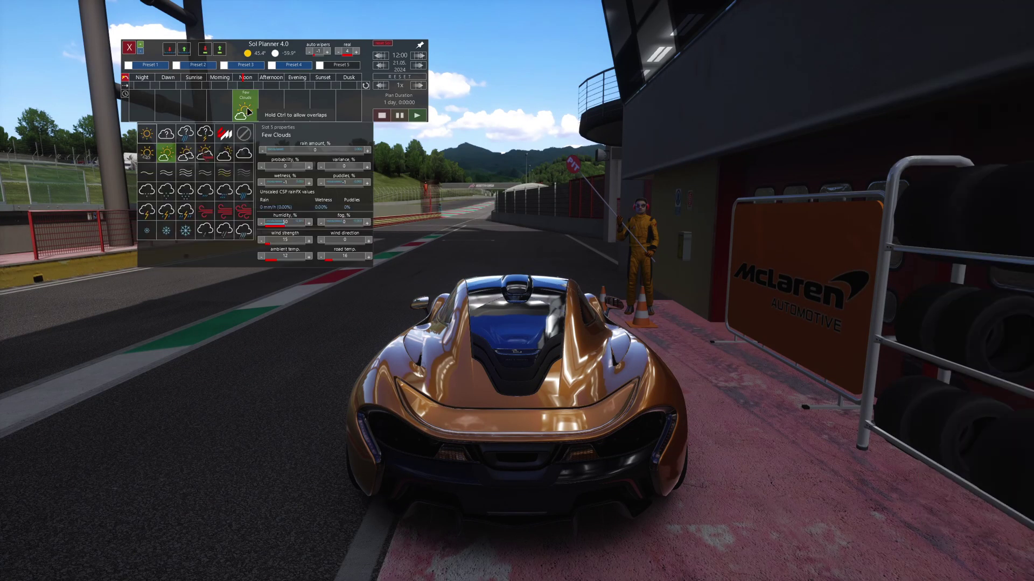
{"action": "left_click", "coordinate": [225, 157]}
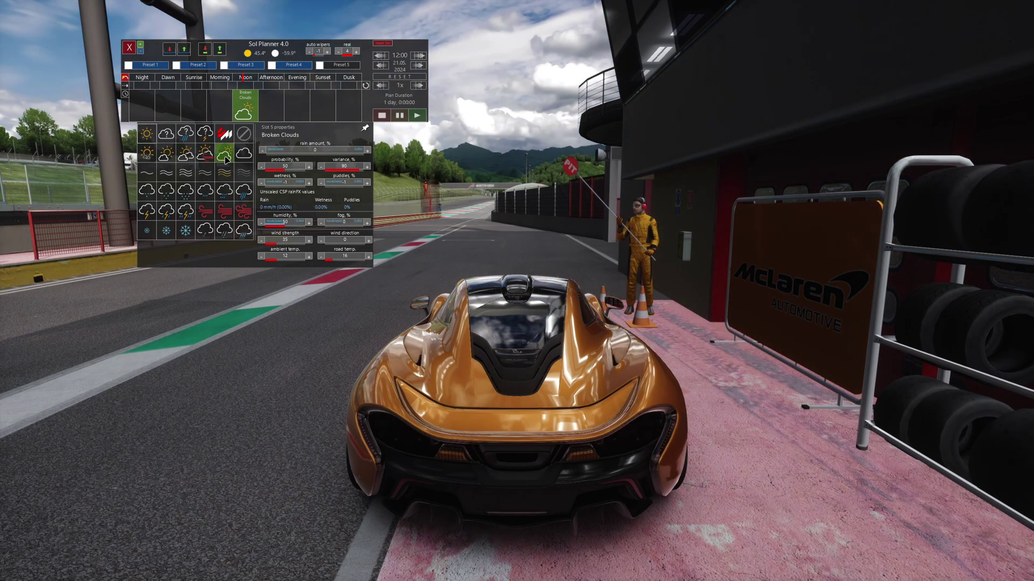
{"action": "left_click", "coordinate": [242, 192]}
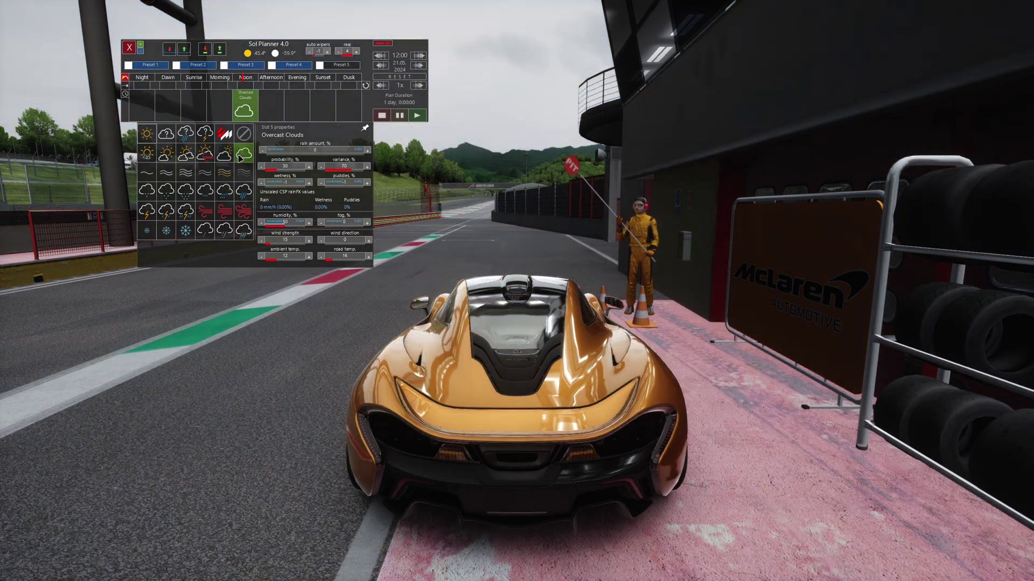